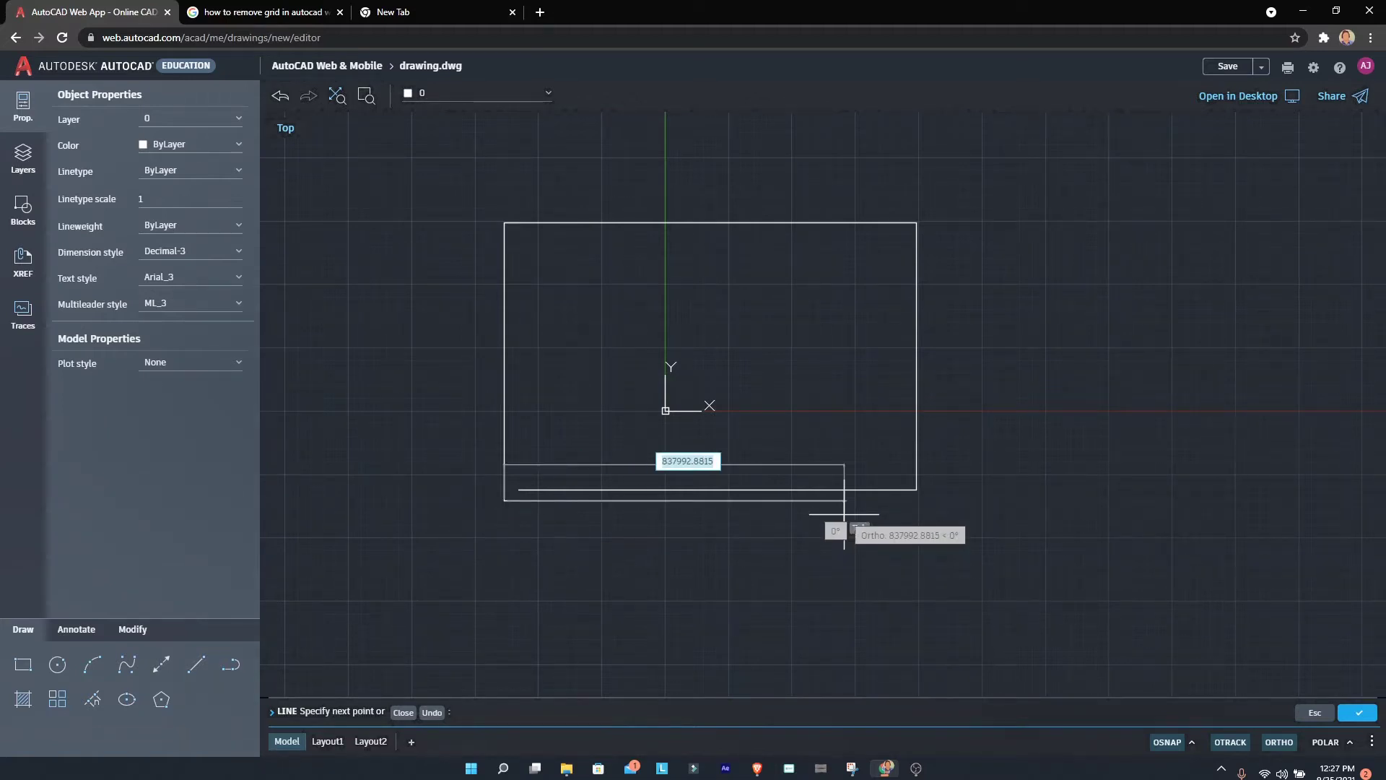
Cancel the unfinished line in the drawing with Esc.
key("Escape")
key("Escape")
key("Escape")
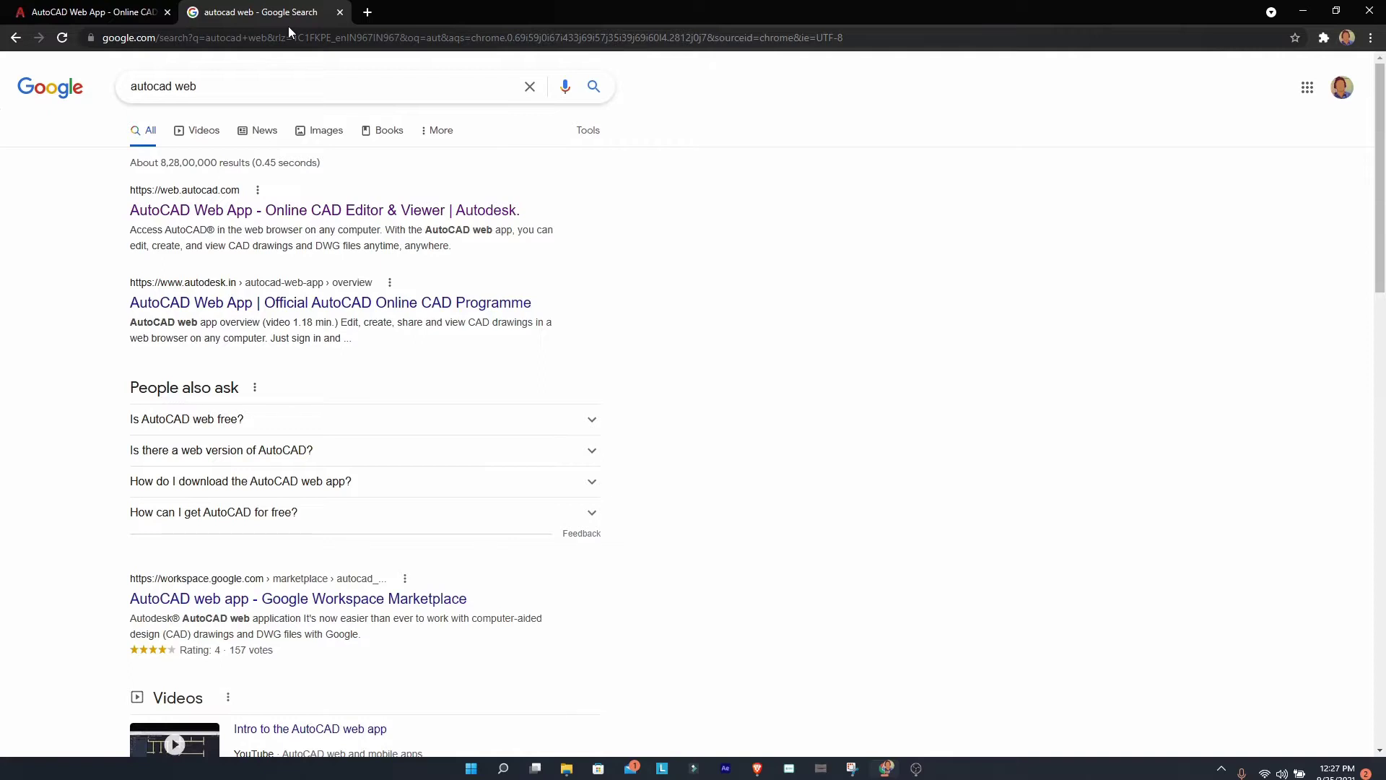
Open the 'AutoCAD Web App - Online CAD Editor & Viewer' search result.
left_click(372, 210)
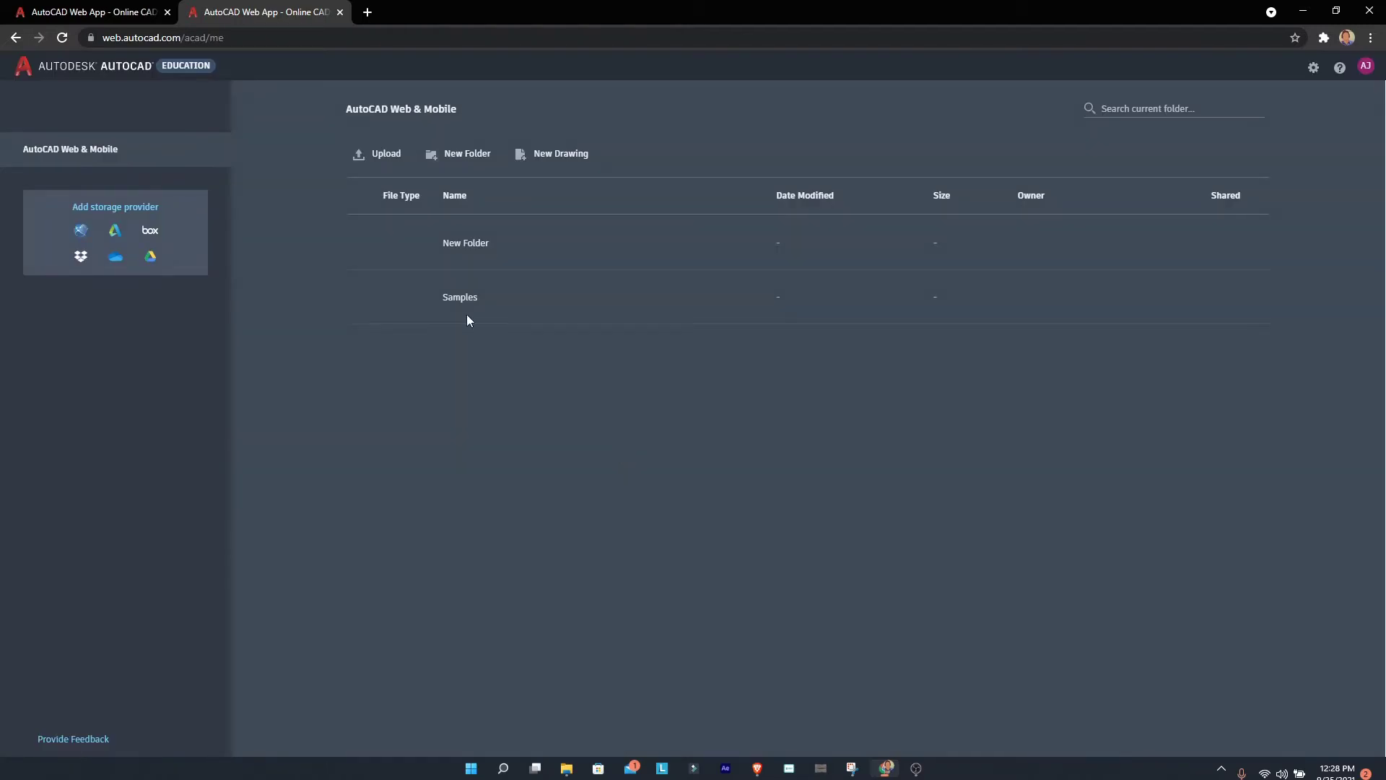
Sign out of AutoCAD Web from the account avatar menu.
left_click(1371, 38)
mouse_move(1312, 119)
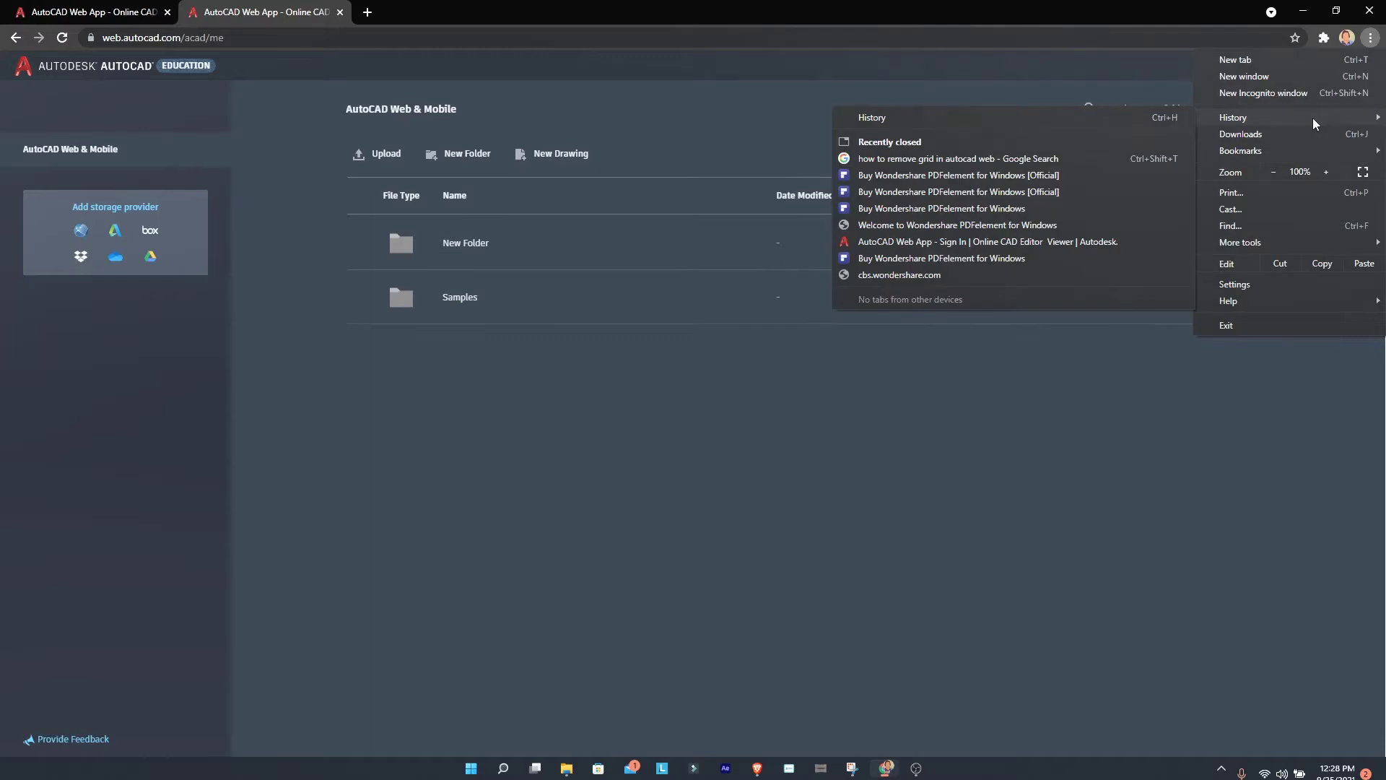
left_click(1203, 468)
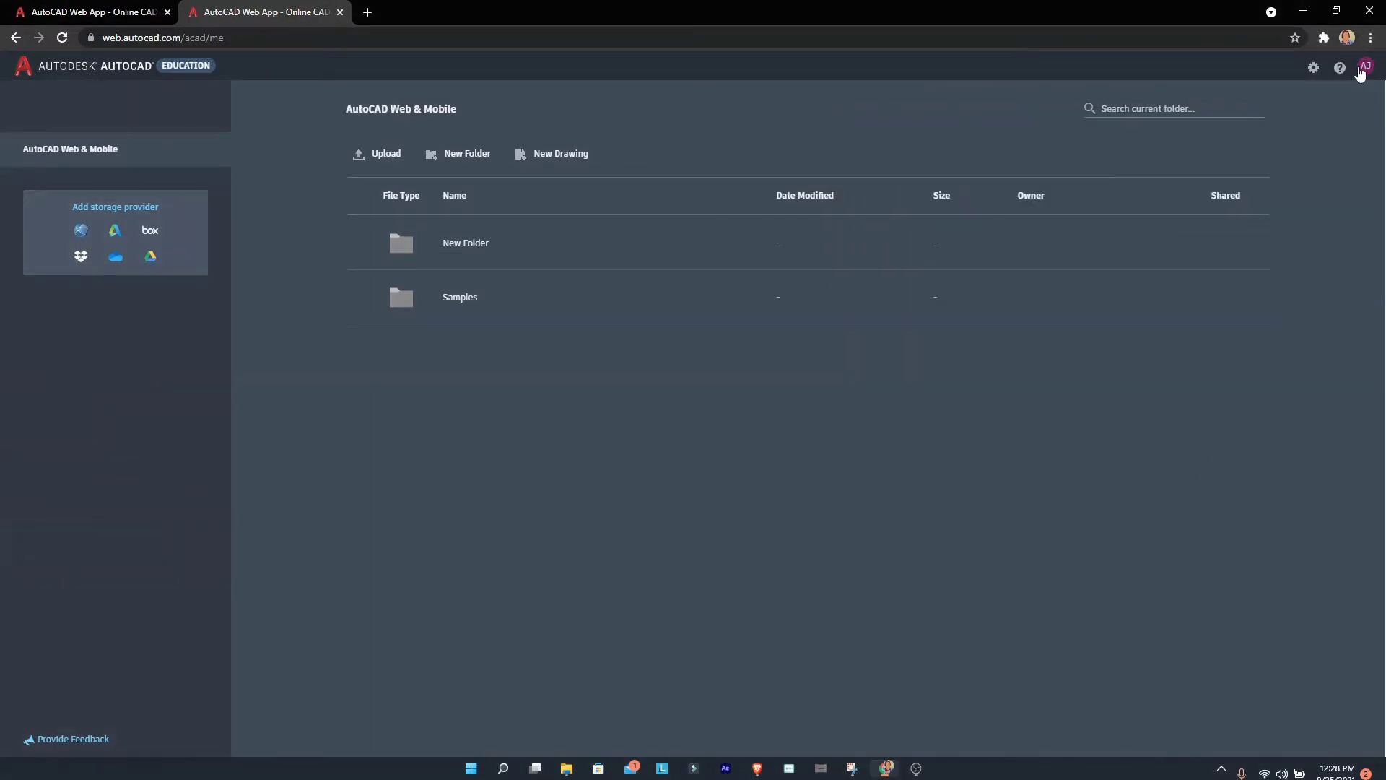
left_click(1364, 67)
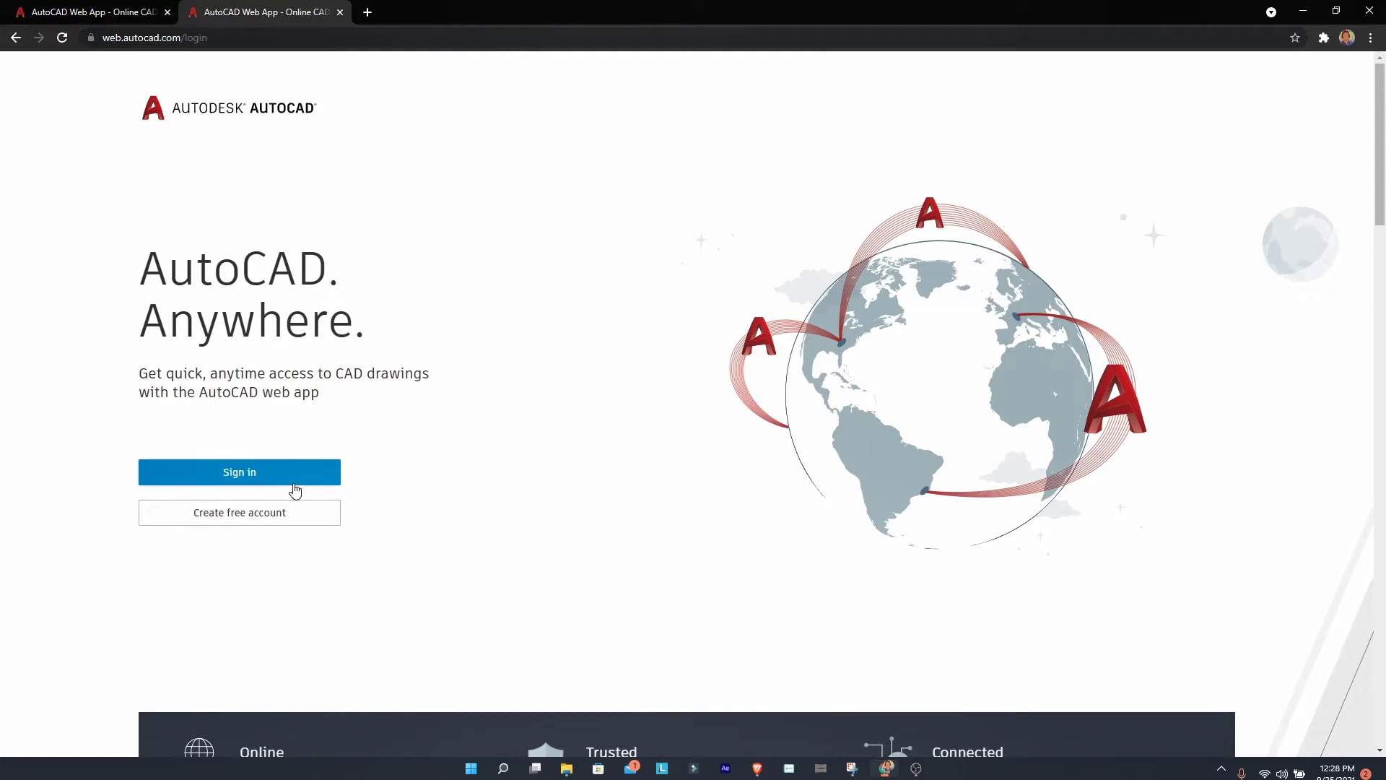
Sign in, leave the drawing editor and discard the drawing's unsaved changes.
left_click(294, 486)
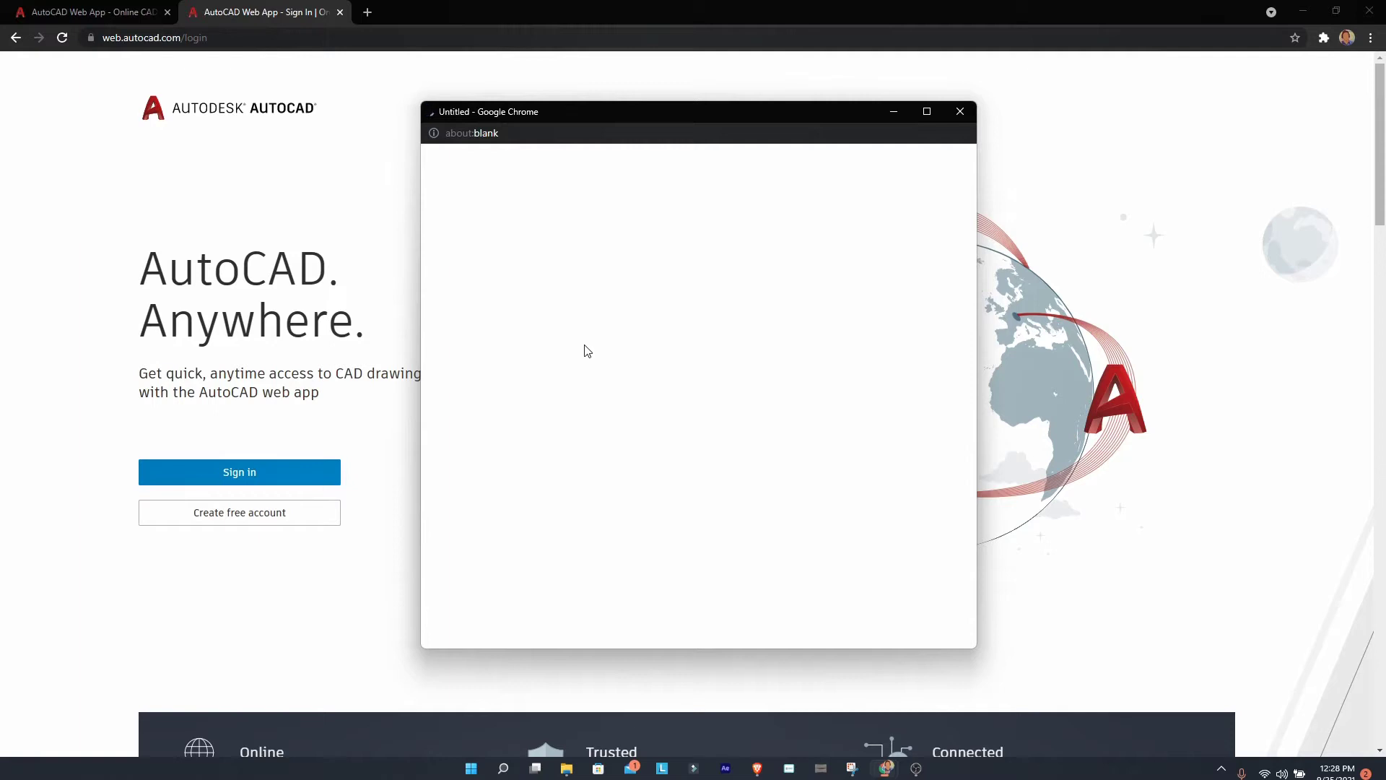
left_click(894, 115)
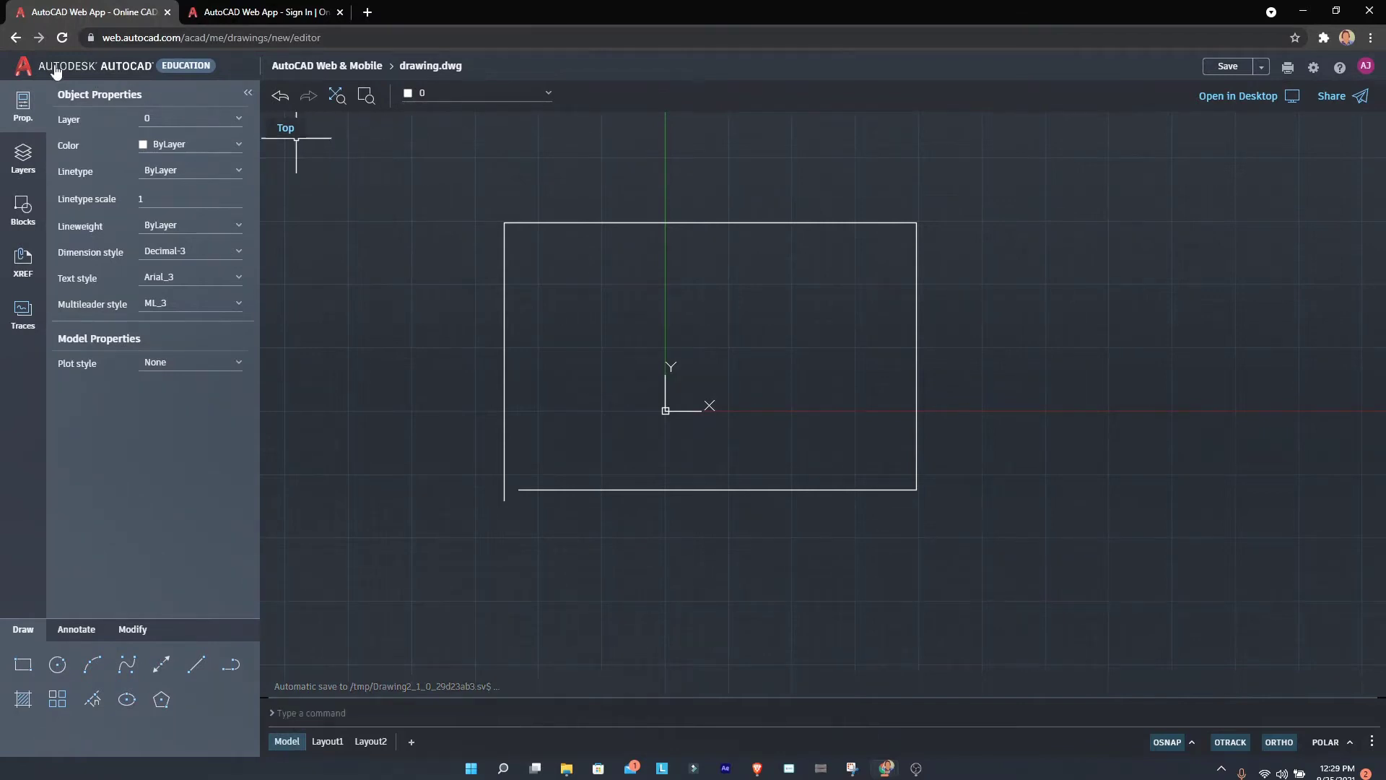
left_click(17, 37)
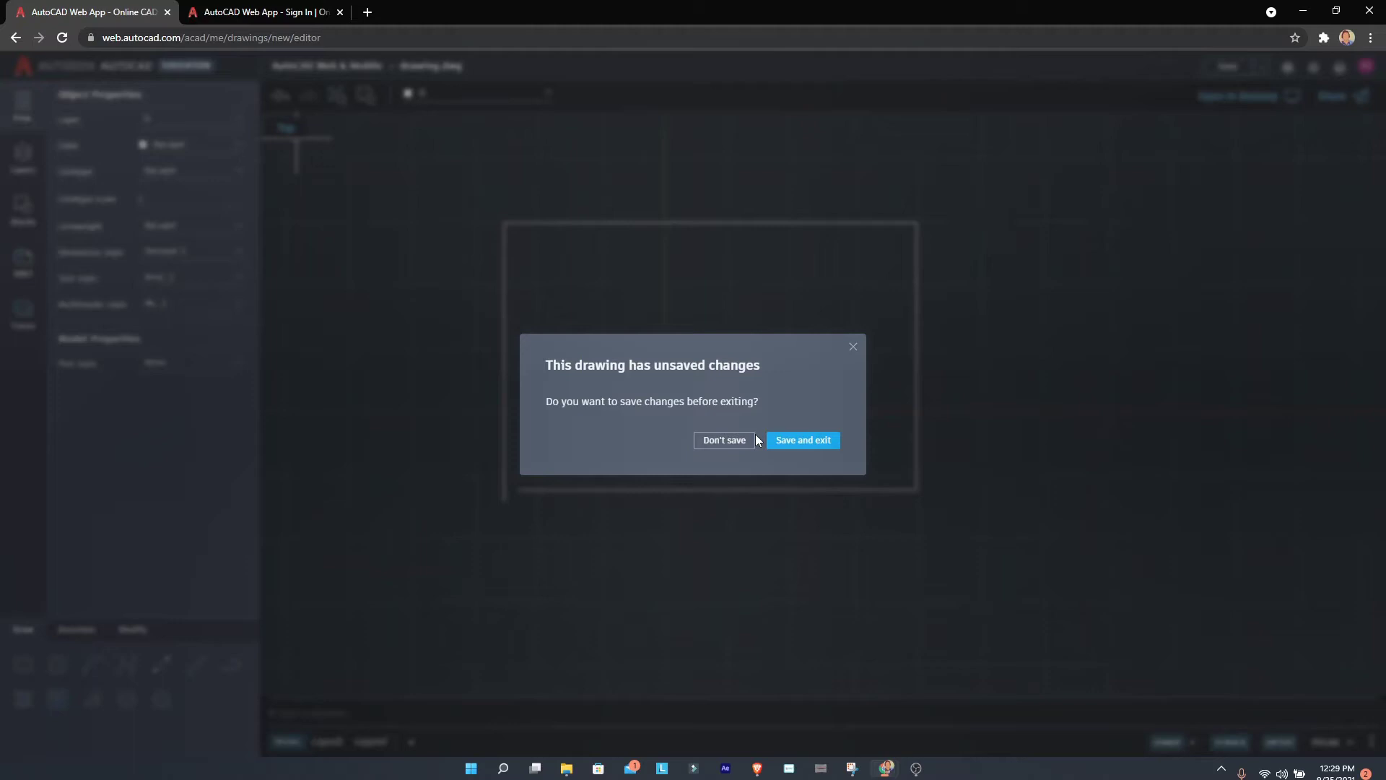
left_click(729, 442)
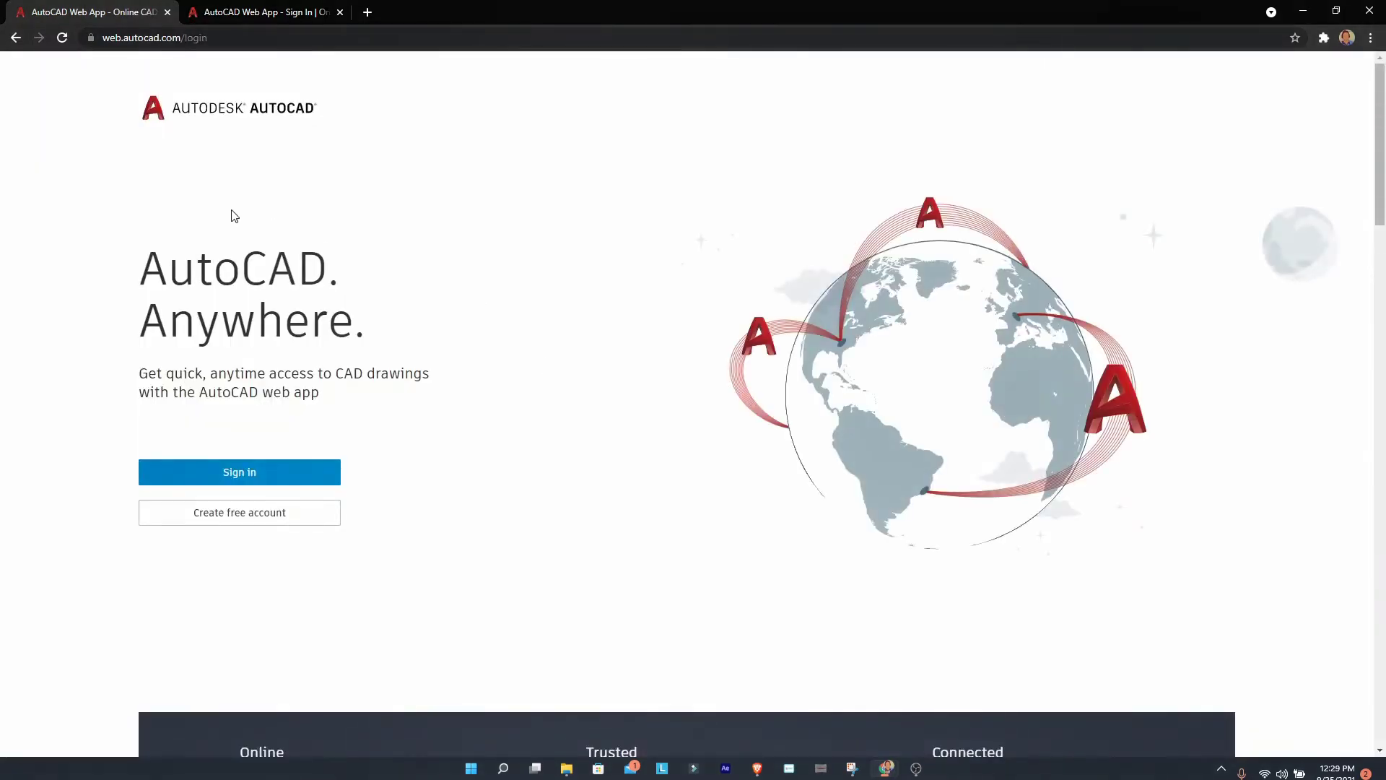
Sign in again with the account e-mail to reach the file home.
left_click(332, 480)
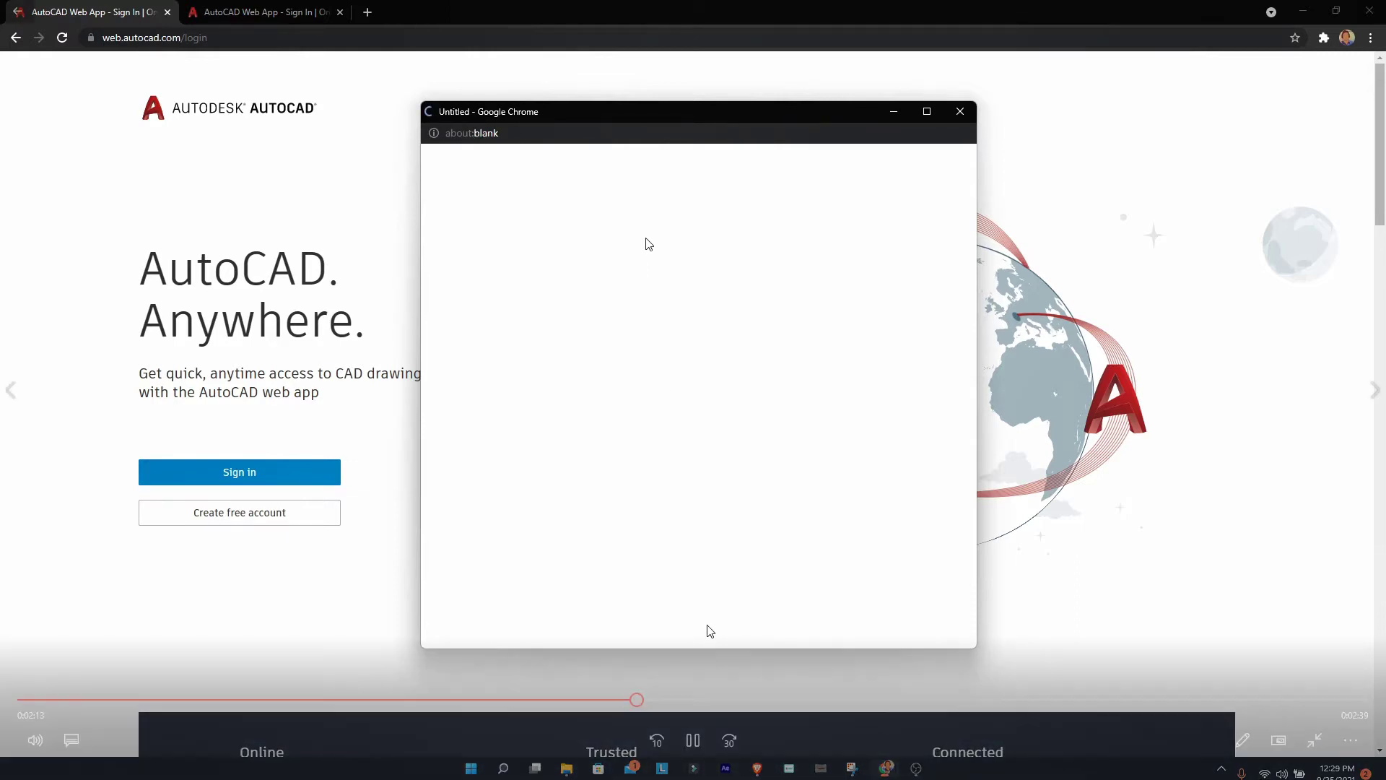
left_click(744, 741)
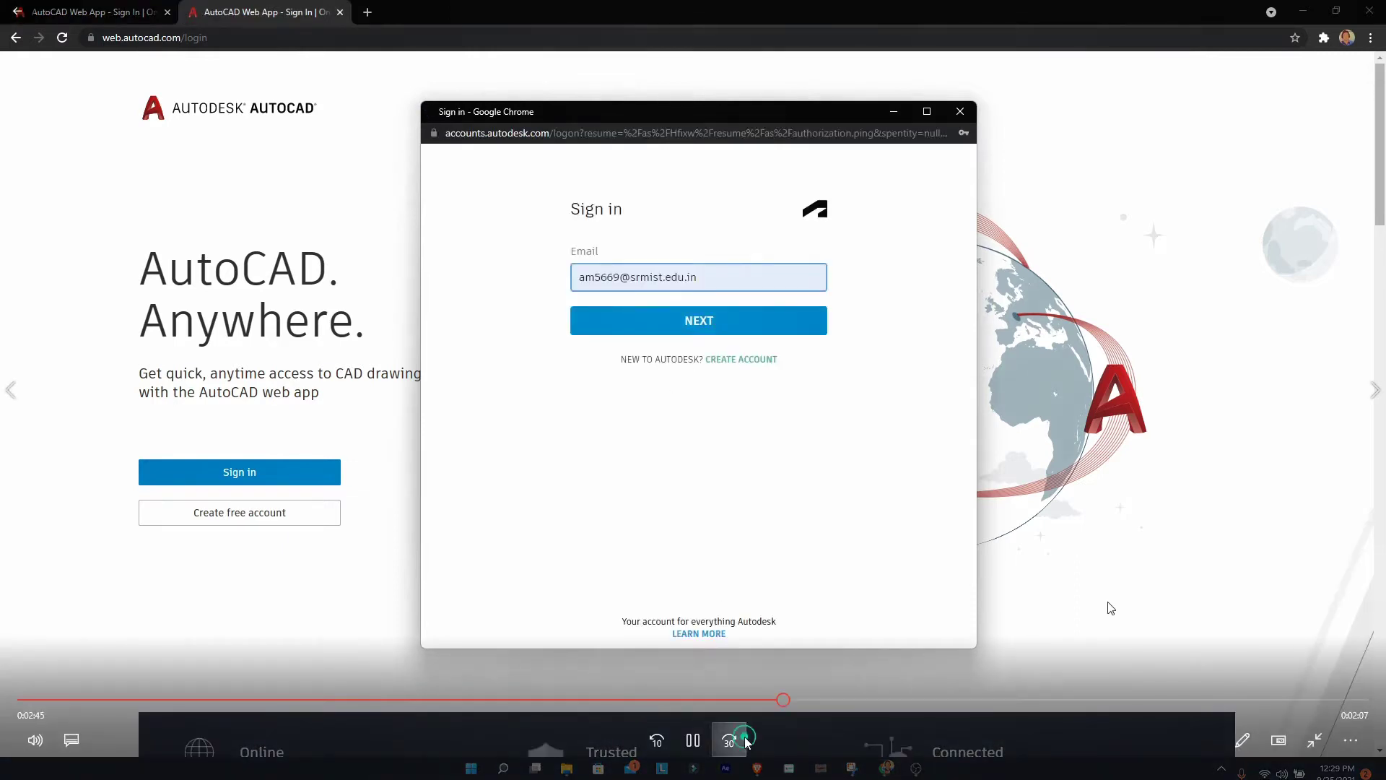
left_click(729, 741)
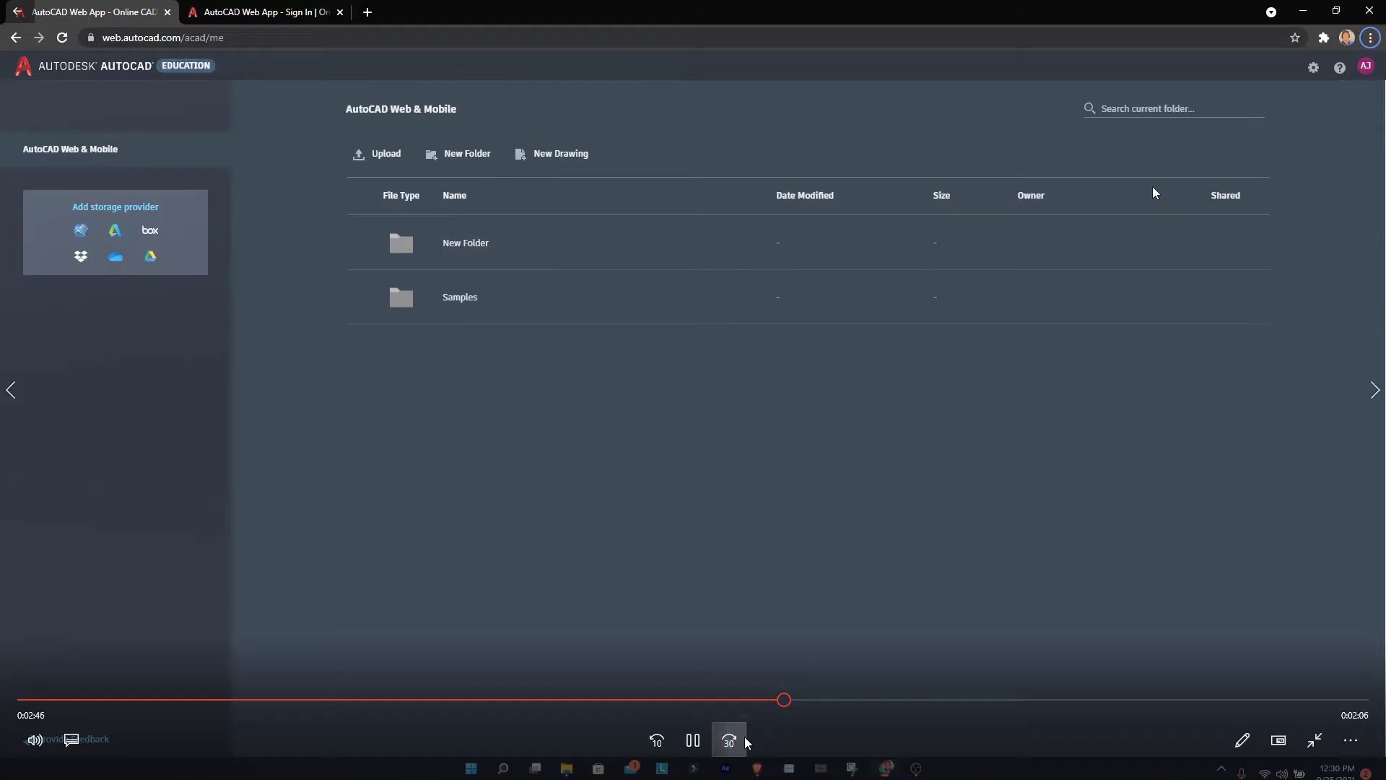
Create the new drawing polygons.dwg and enter the POLYGON command at the command line.
left_click(693, 741)
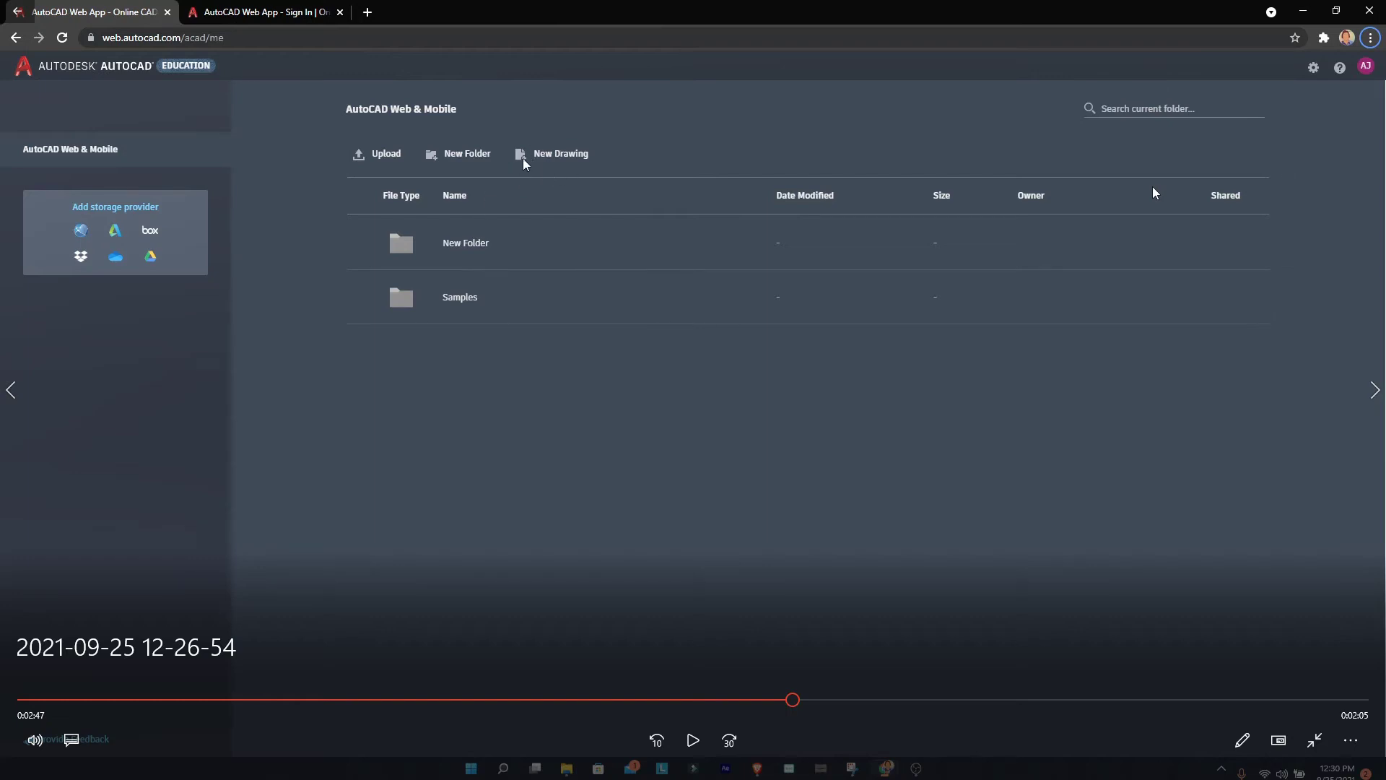
left_click(694, 740)
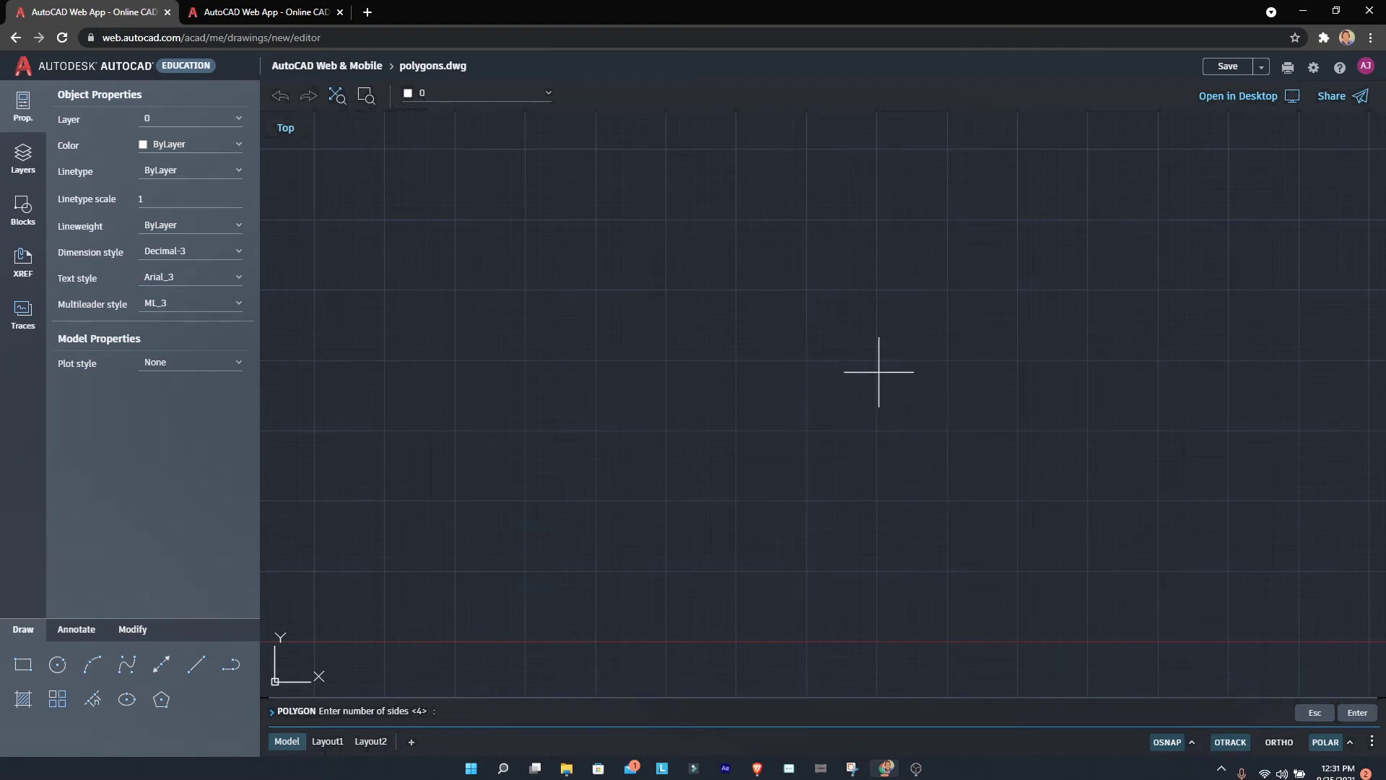
left_click(1315, 68)
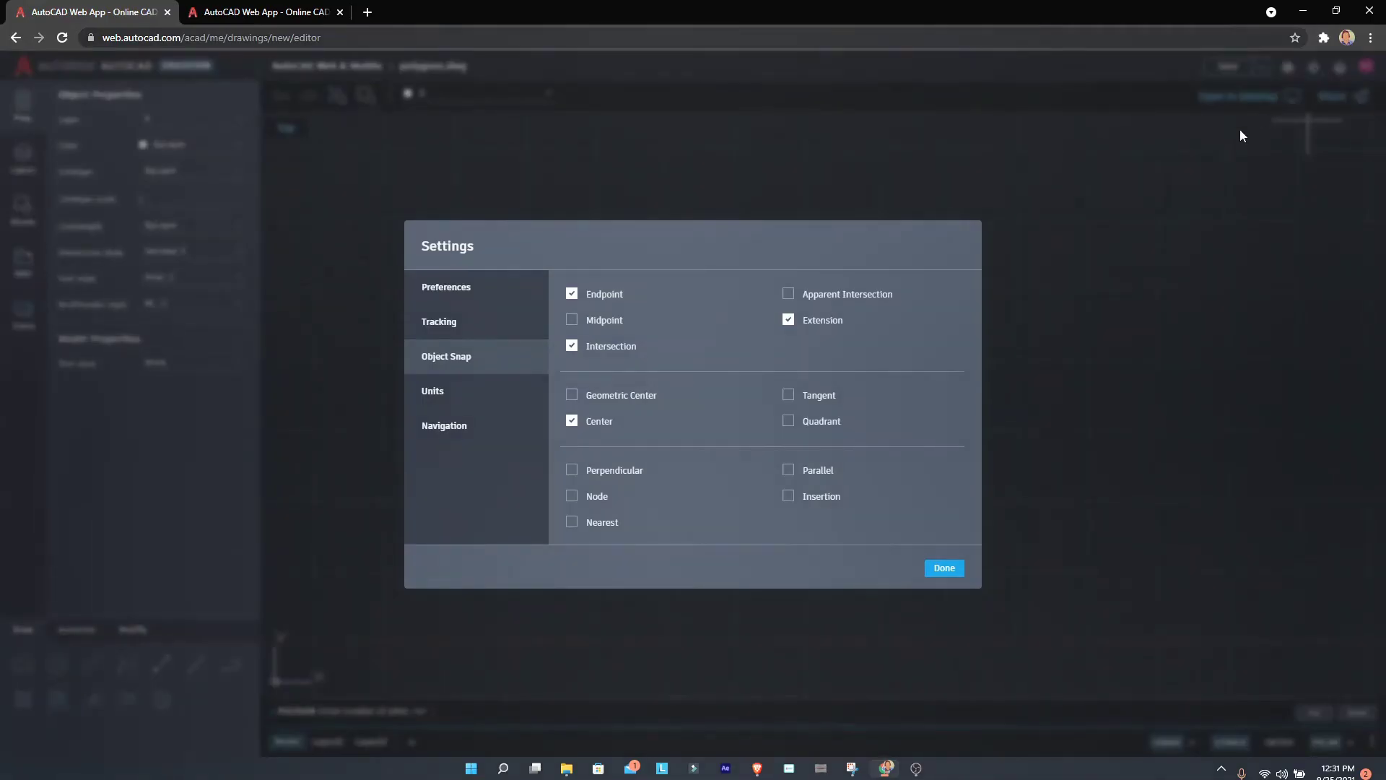
left_click(459, 325)
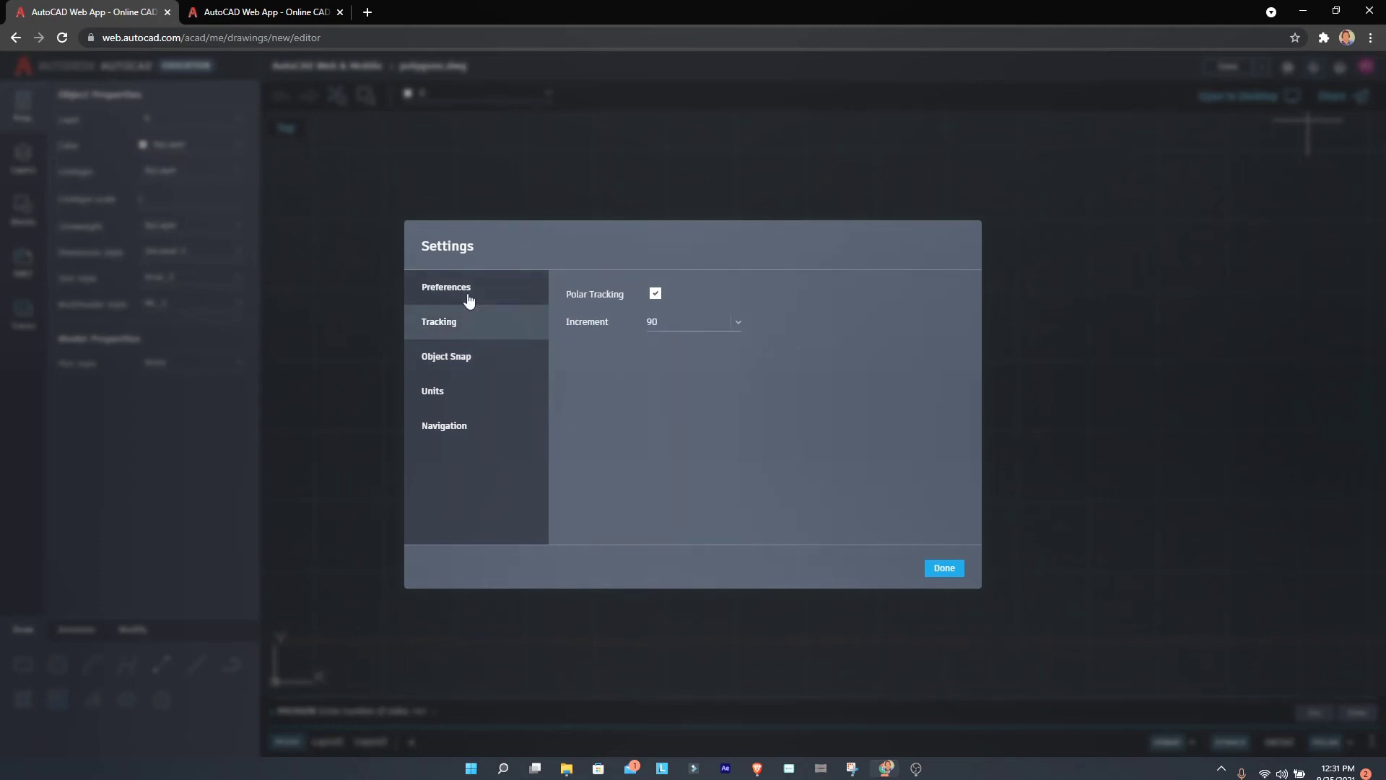
left_click(468, 296)
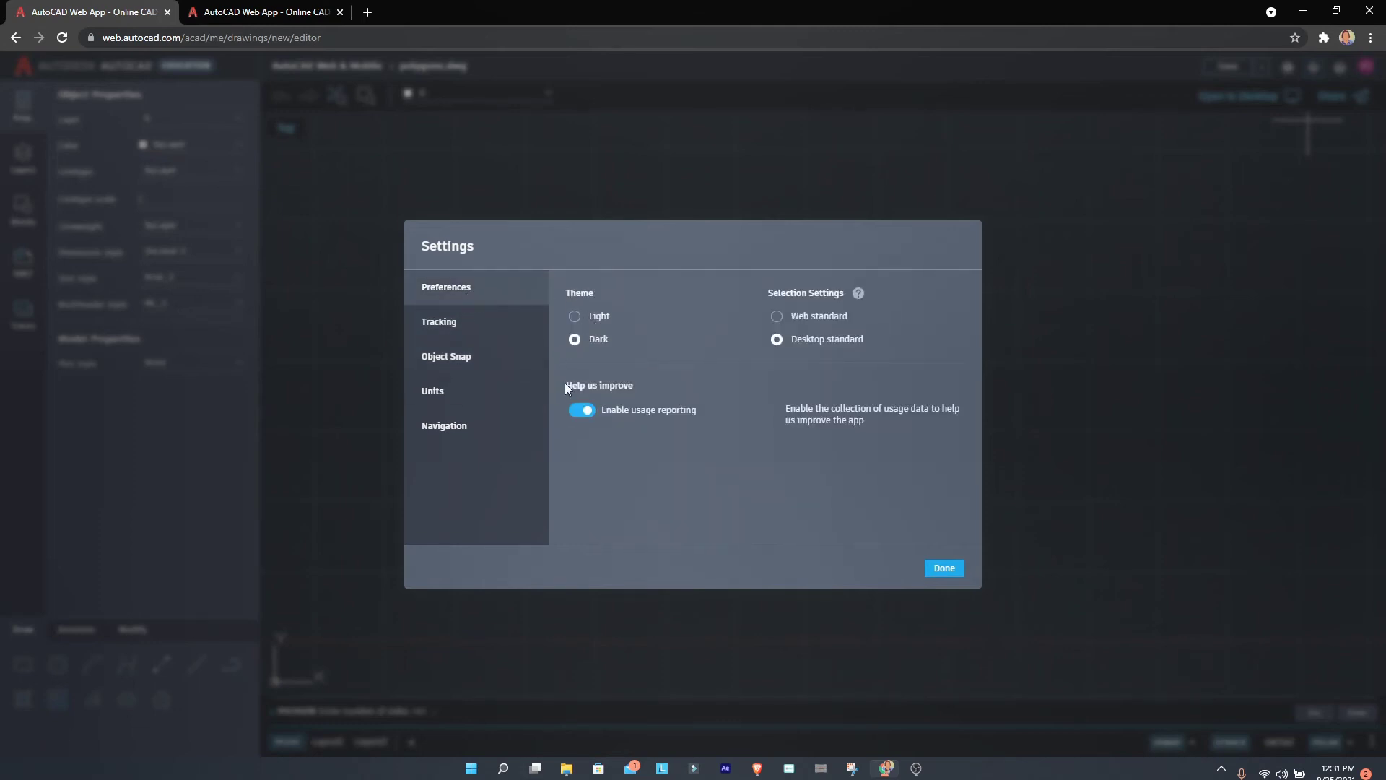
left_click(457, 424)
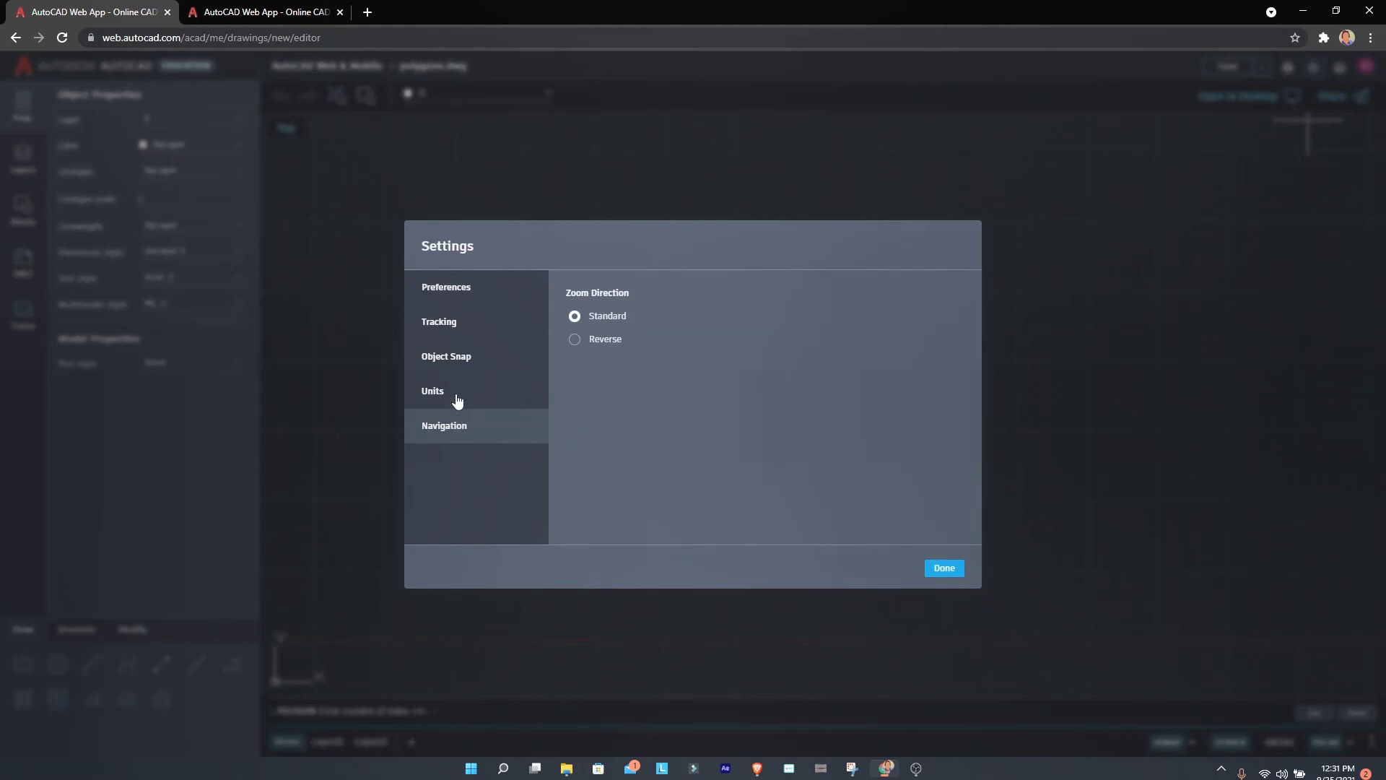
left_click(460, 388)
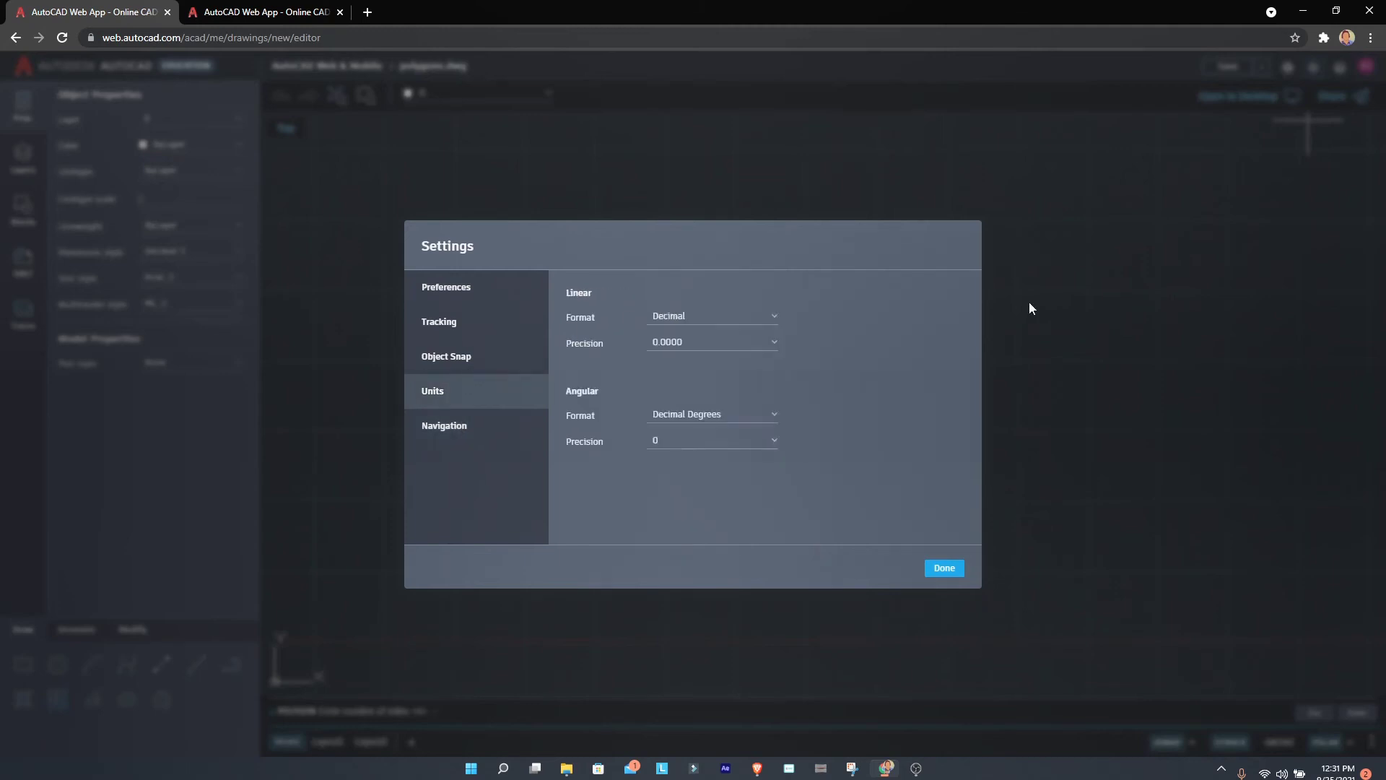
left_click(945, 568)
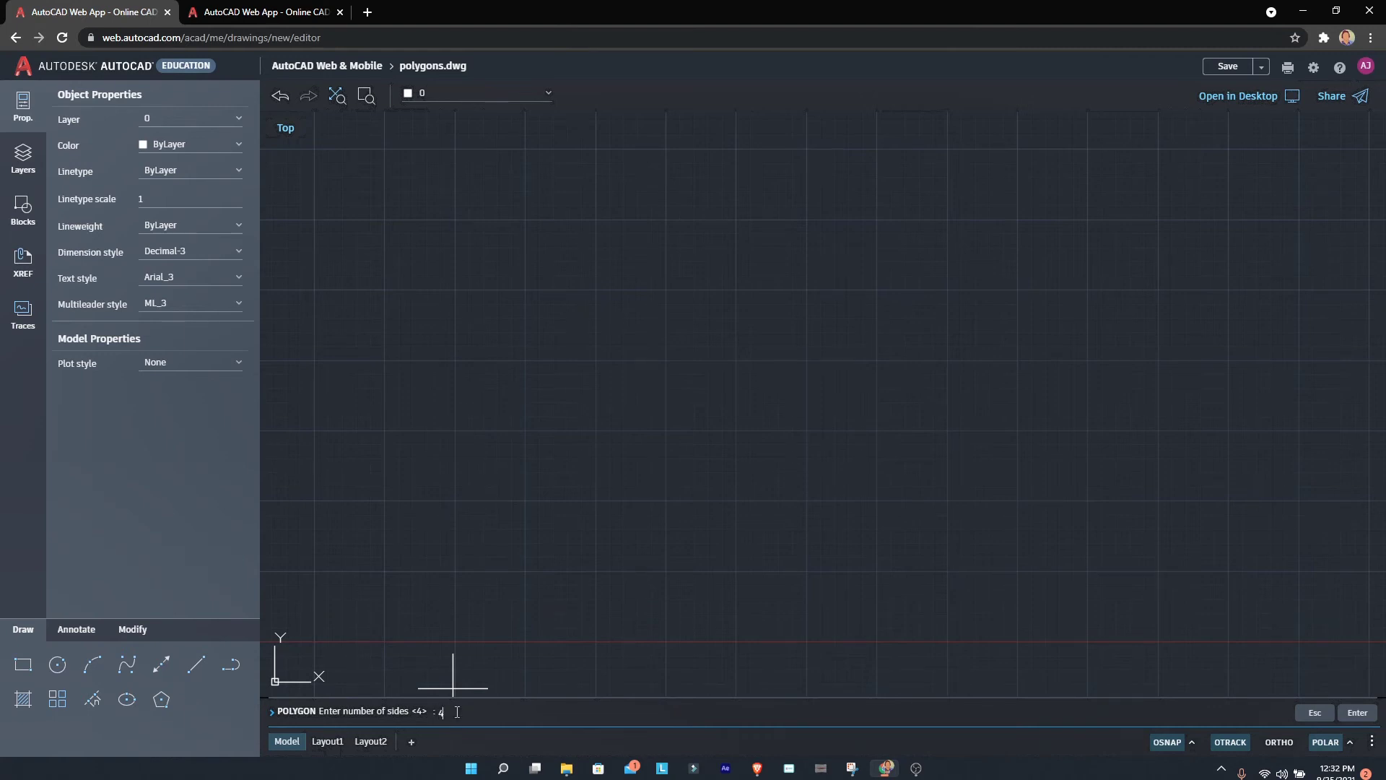
Draw a 4-sided polygon centred on the origin, inscribed in a circle, forming a square.
type("4")
key("Return")
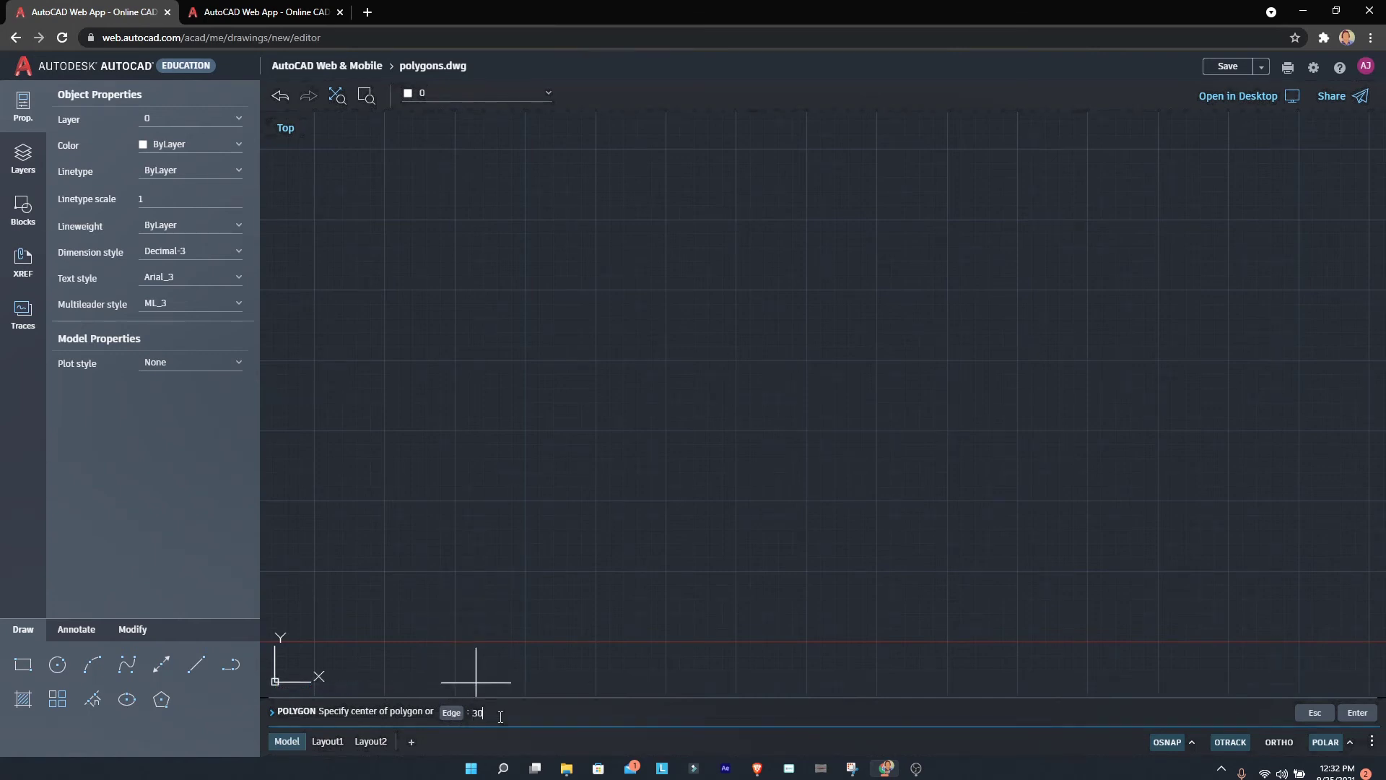
key("Return")
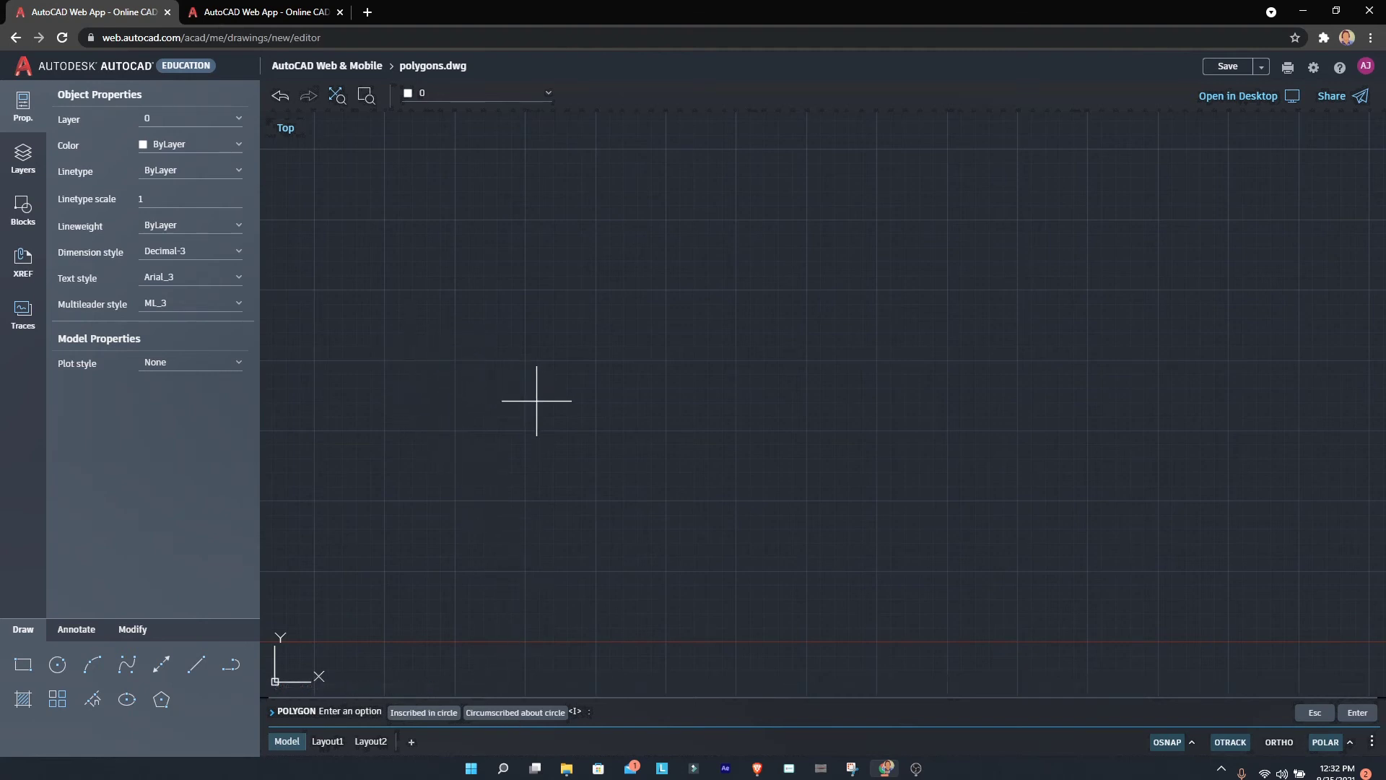
left_click(433, 713)
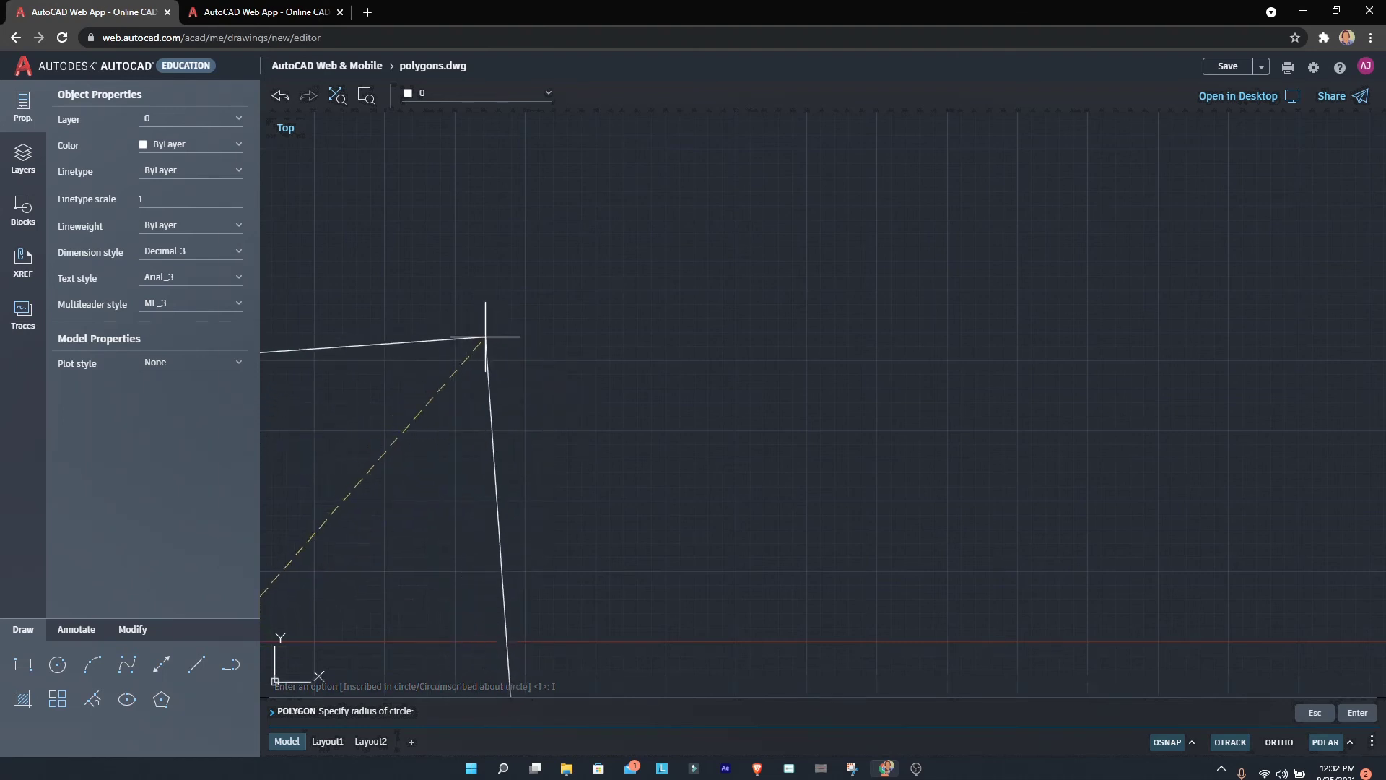
scroll(491, 346, "down", 5)
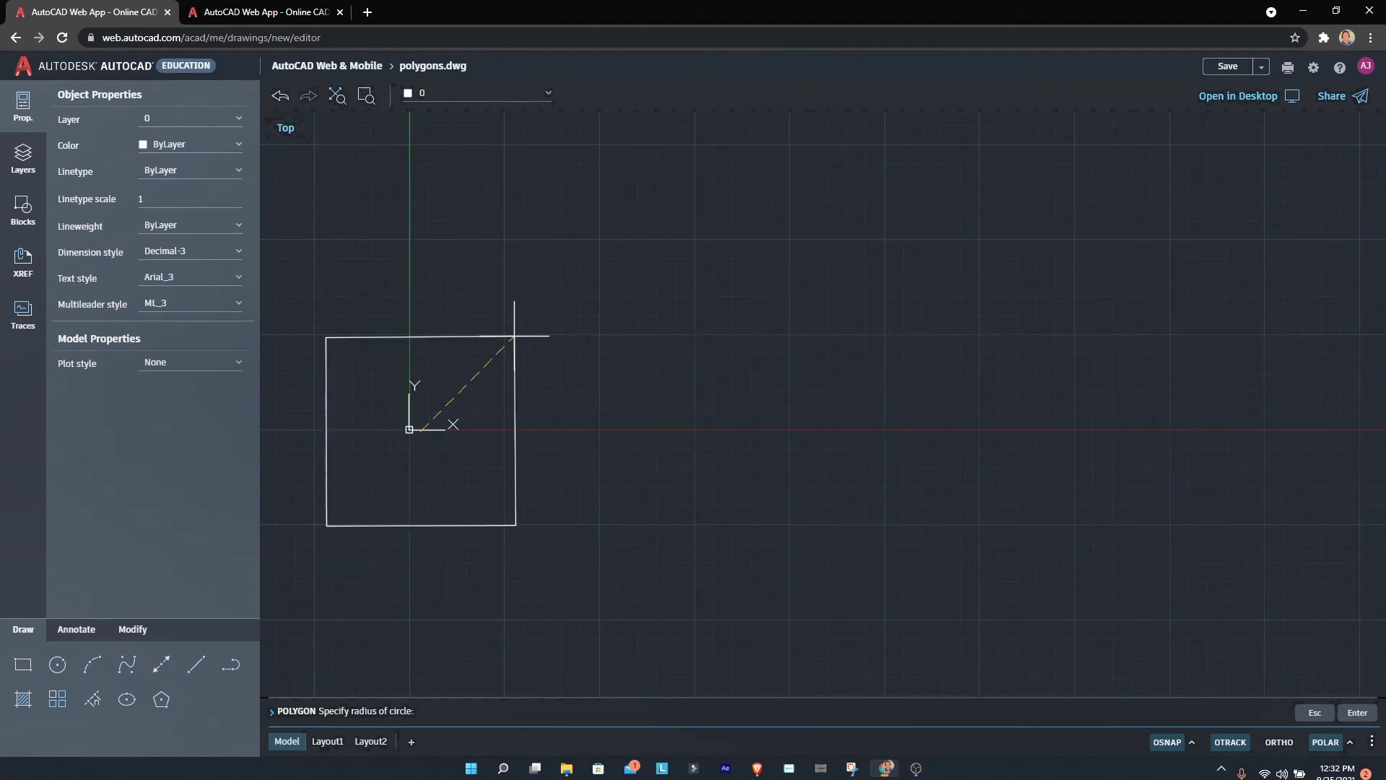
left_click(514, 336)
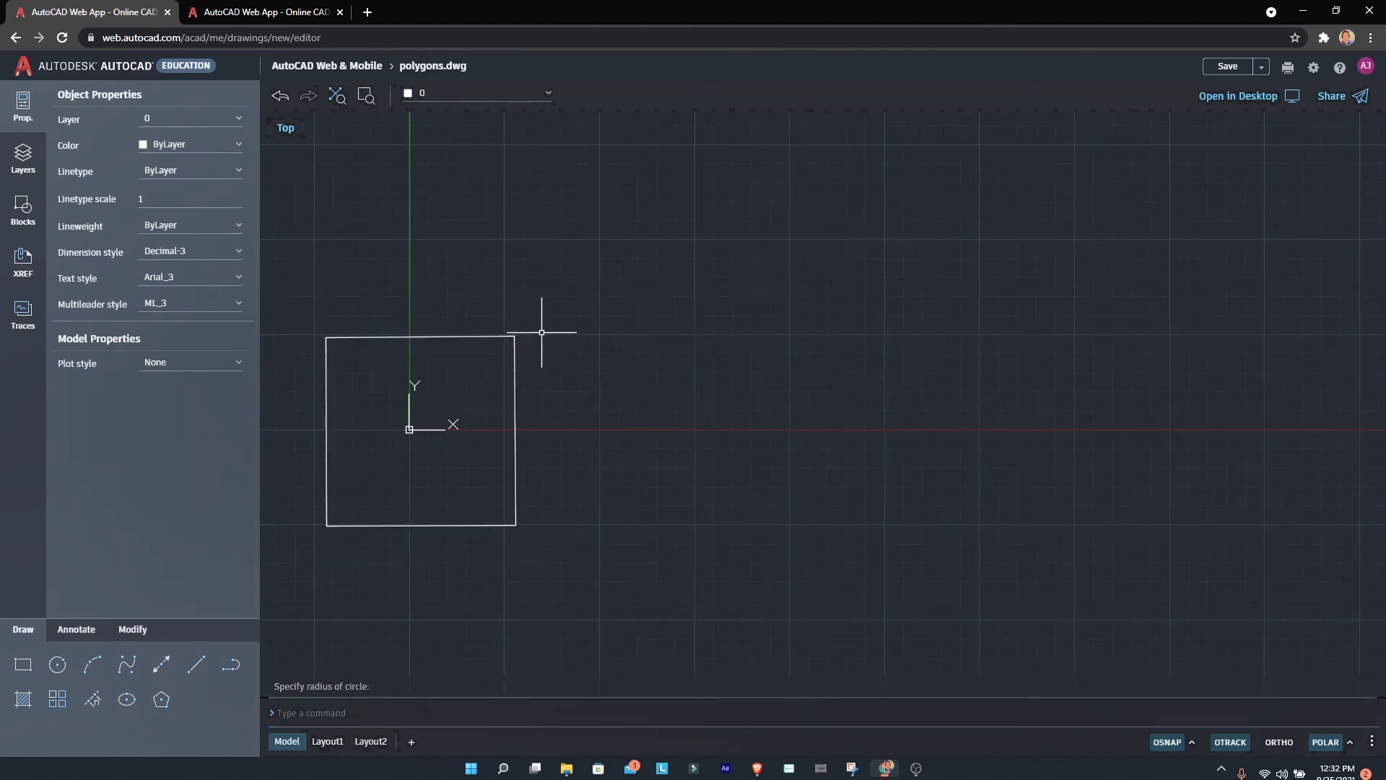
scroll(650, 422, "down", 2)
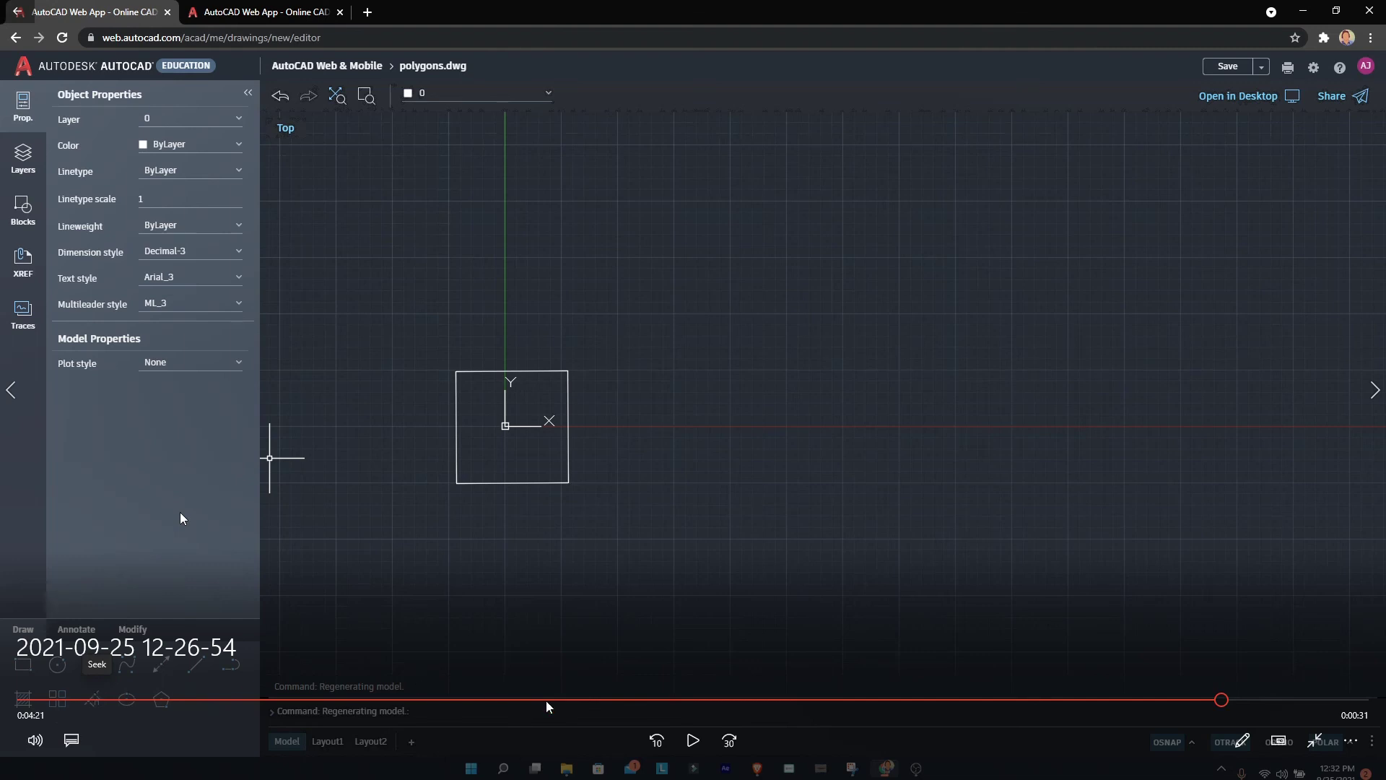
Enter a line command at the command line to sketch below-right of the square.
left_click(689, 741)
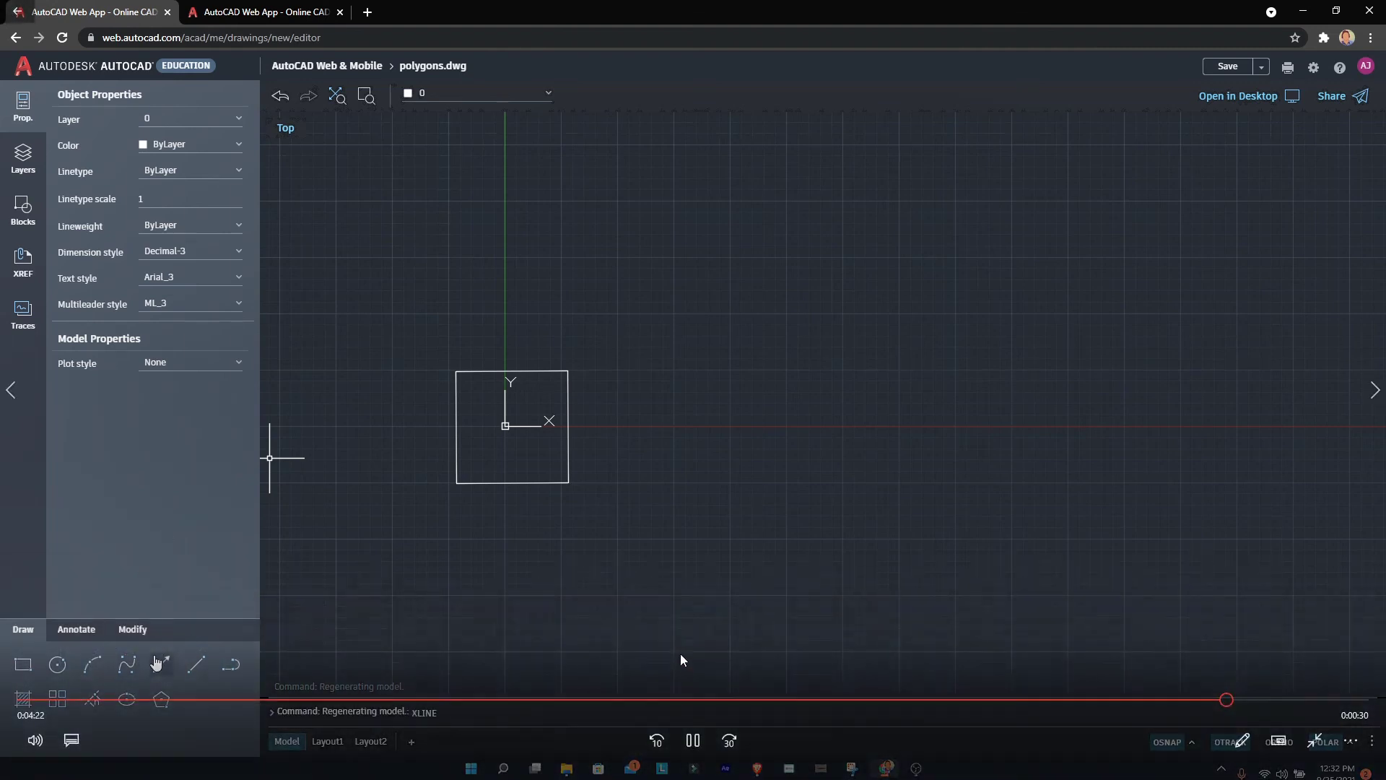